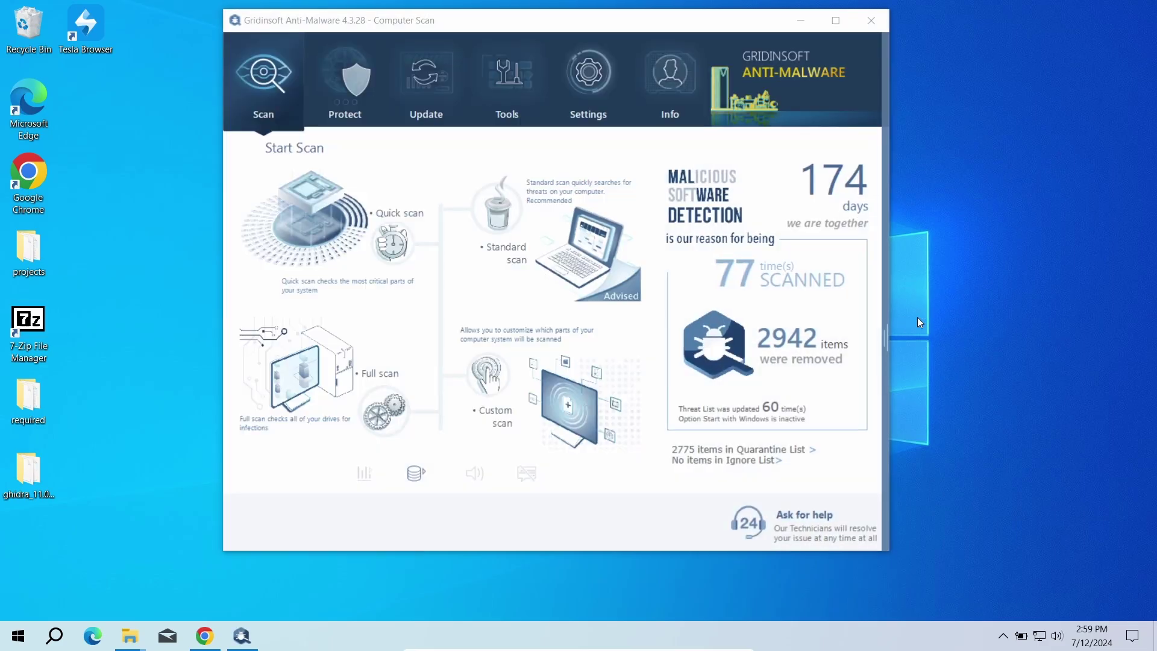
- Start a Standard scan of the computer from Gridinsoft's Start Scan page
left_click(514, 233)
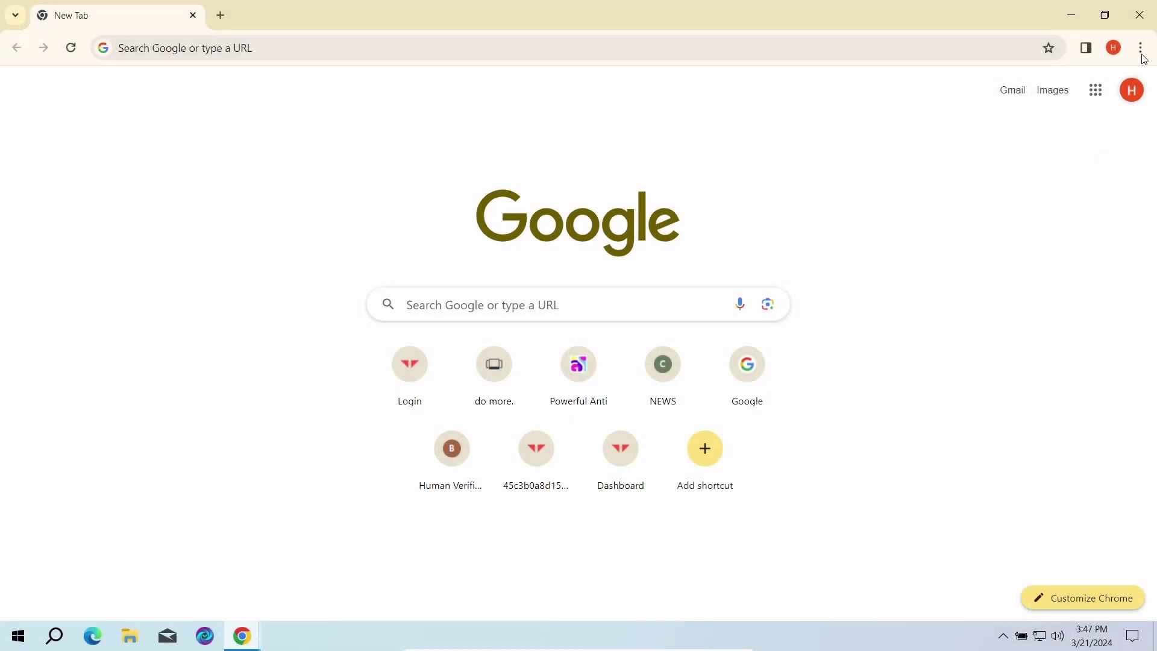
- Go to Chrome's site settings and reset popcash.breliu.shop's permissions
left_click(1140, 48)
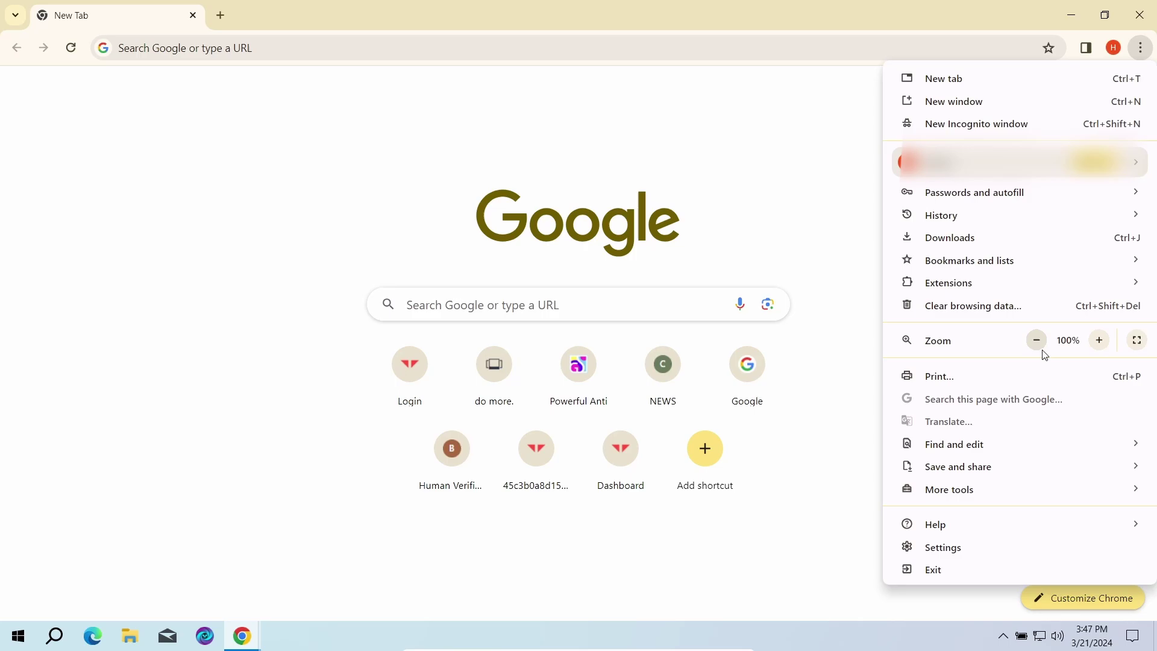
left_click(1042, 549)
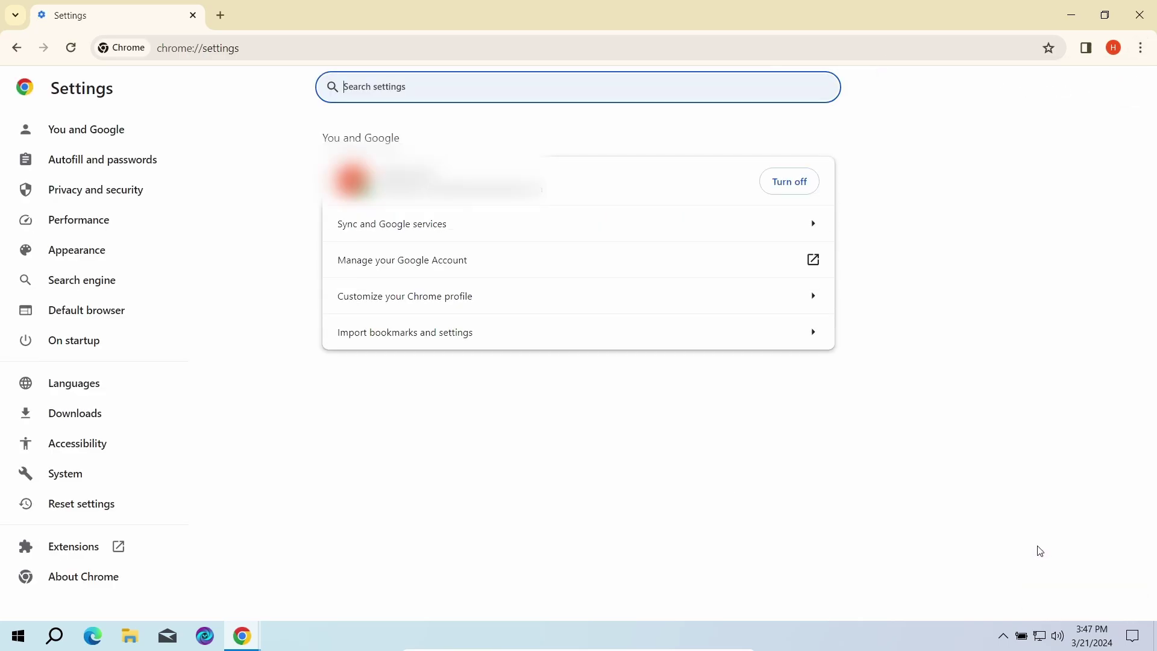
type("notifica")
type("tions")
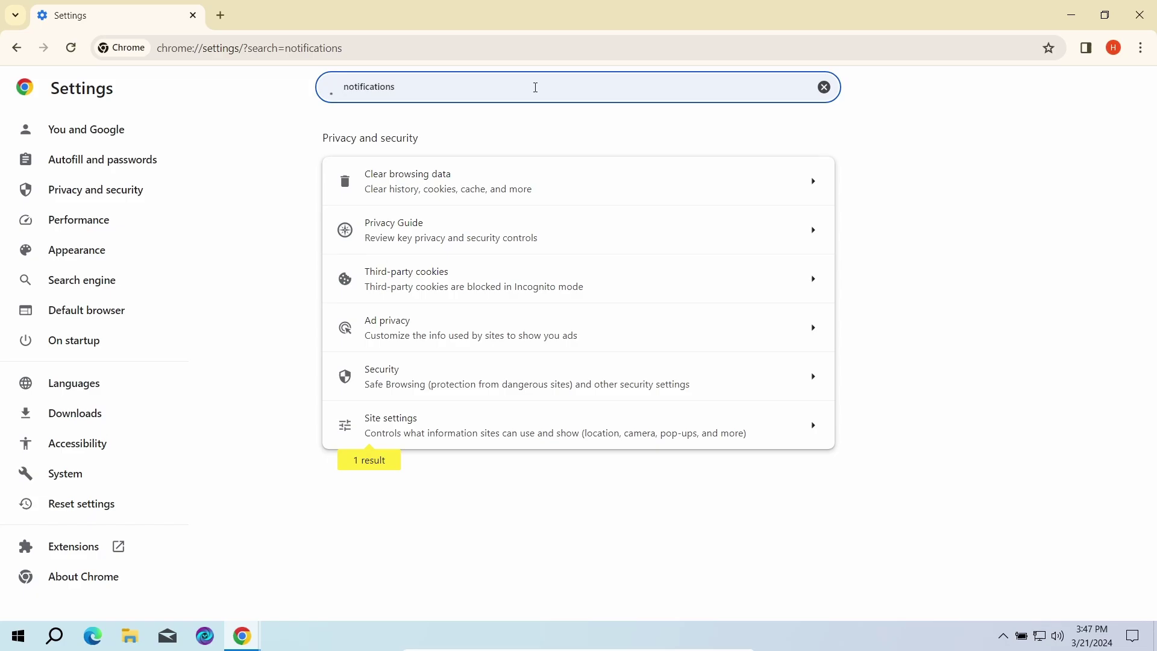
left_click(489, 445)
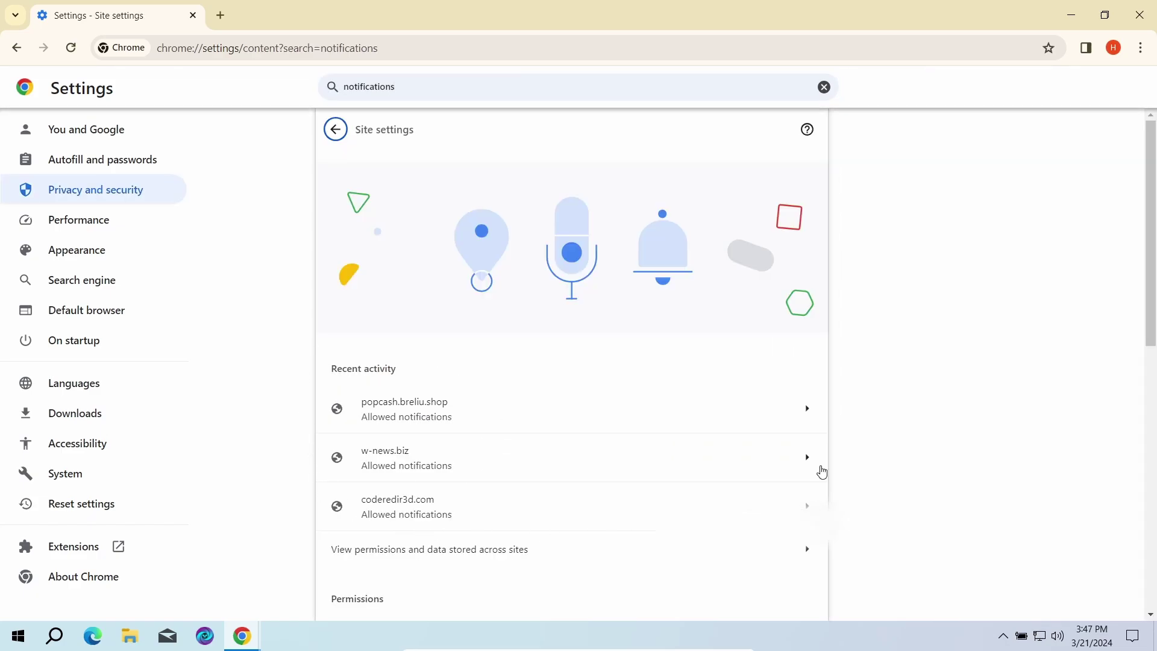
left_click(776, 404)
left_click(733, 256)
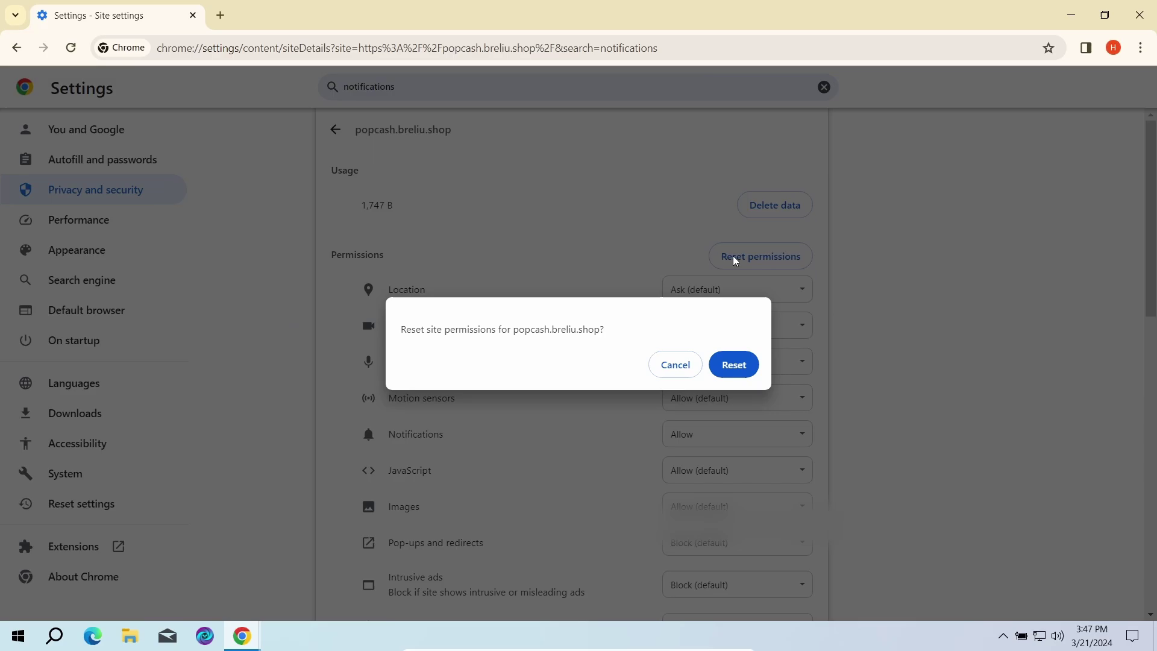
left_click(733, 365)
left_click(335, 130)
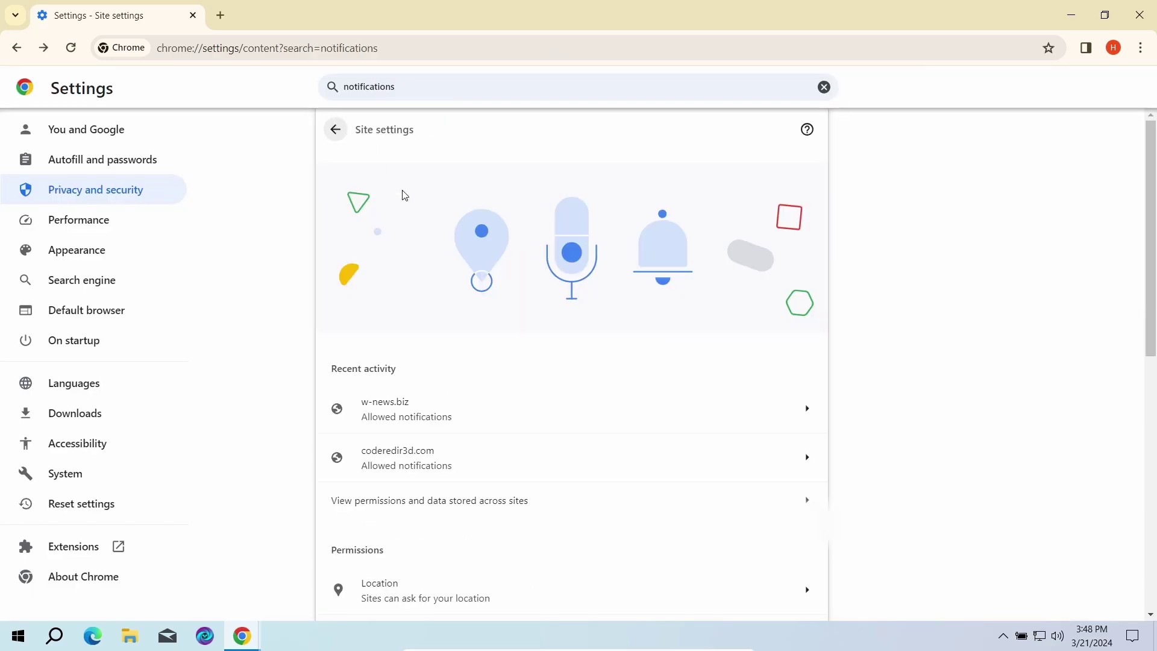
- Reset the site permissions for w-news.biz and coderedir3d.com
left_click(532, 419)
left_click(764, 255)
left_click(743, 364)
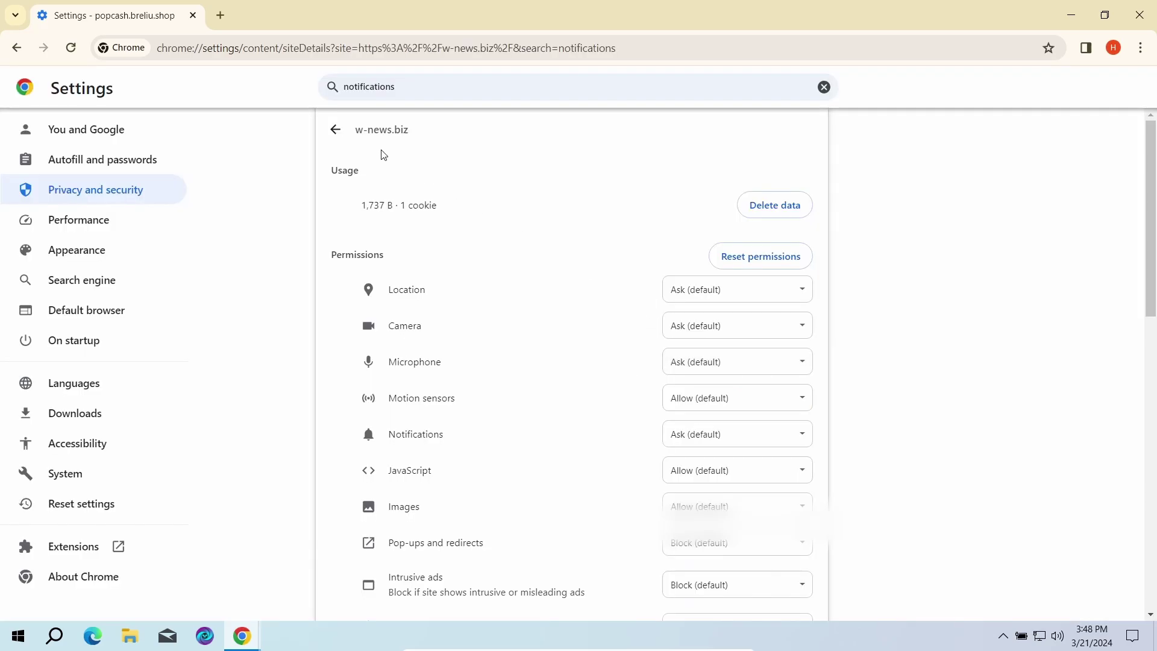
left_click(335, 129)
left_click(593, 411)
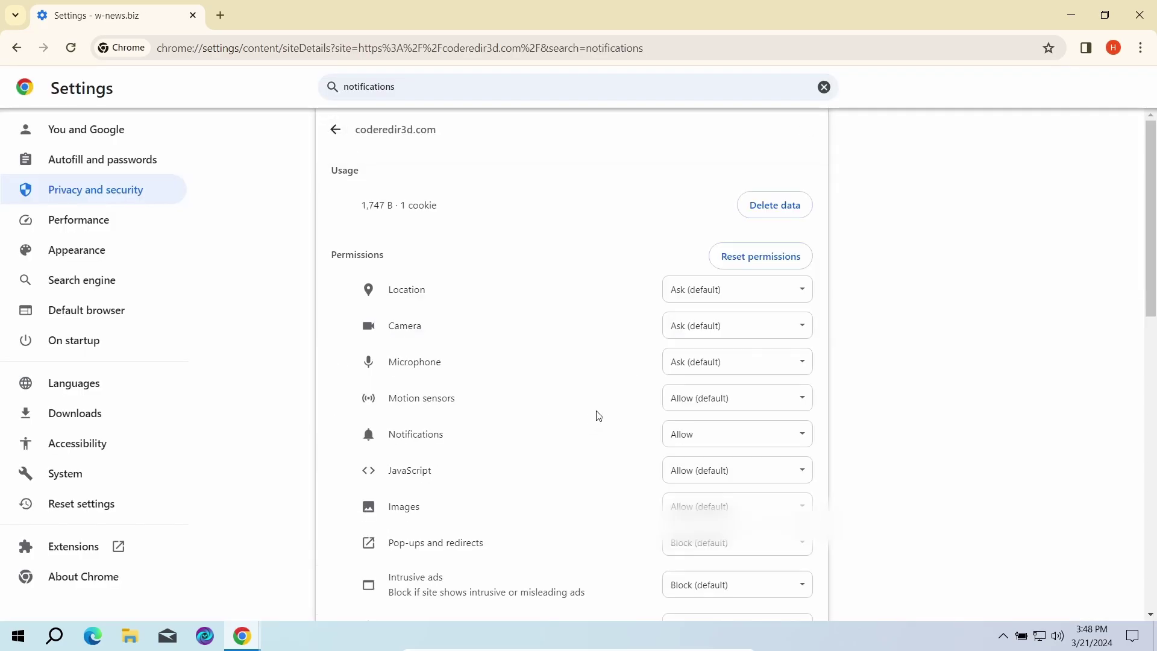
left_click(787, 253)
left_click(733, 365)
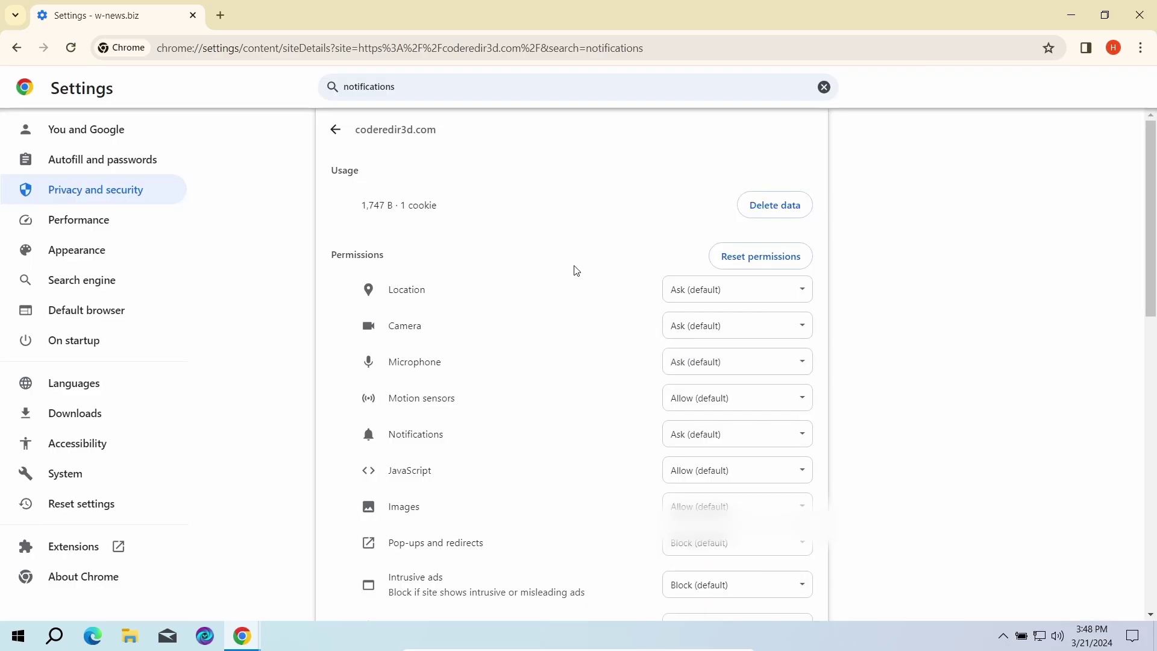
left_click(337, 131)
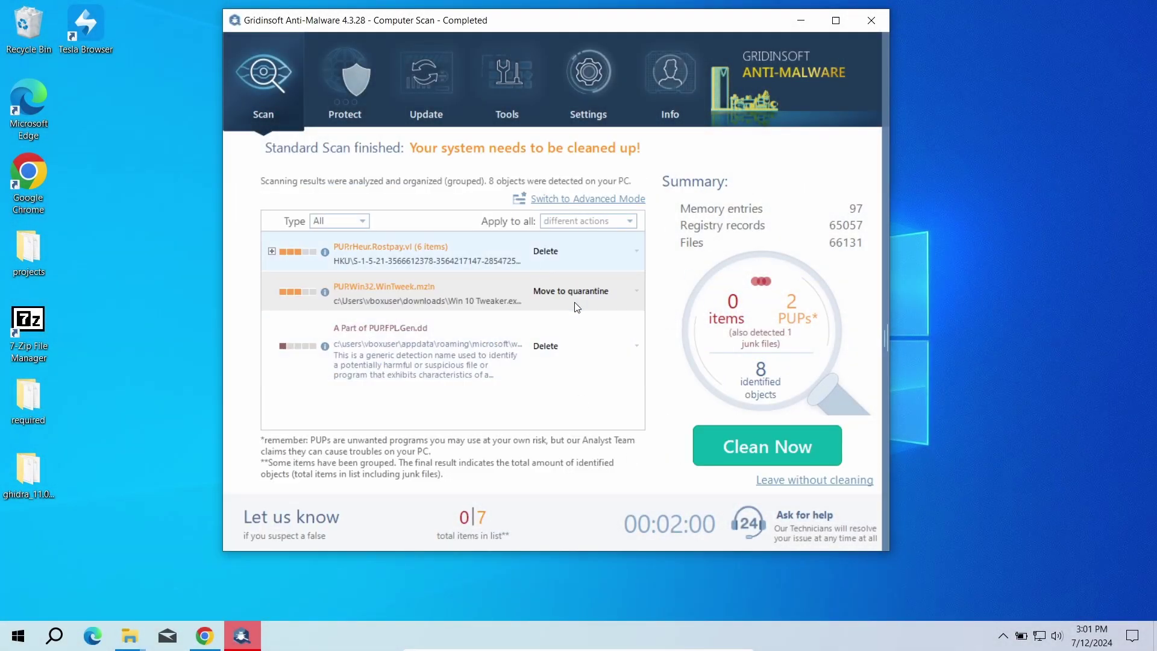
- Run Clean Now on the eight objects found by the standard scan
left_click(793, 460)
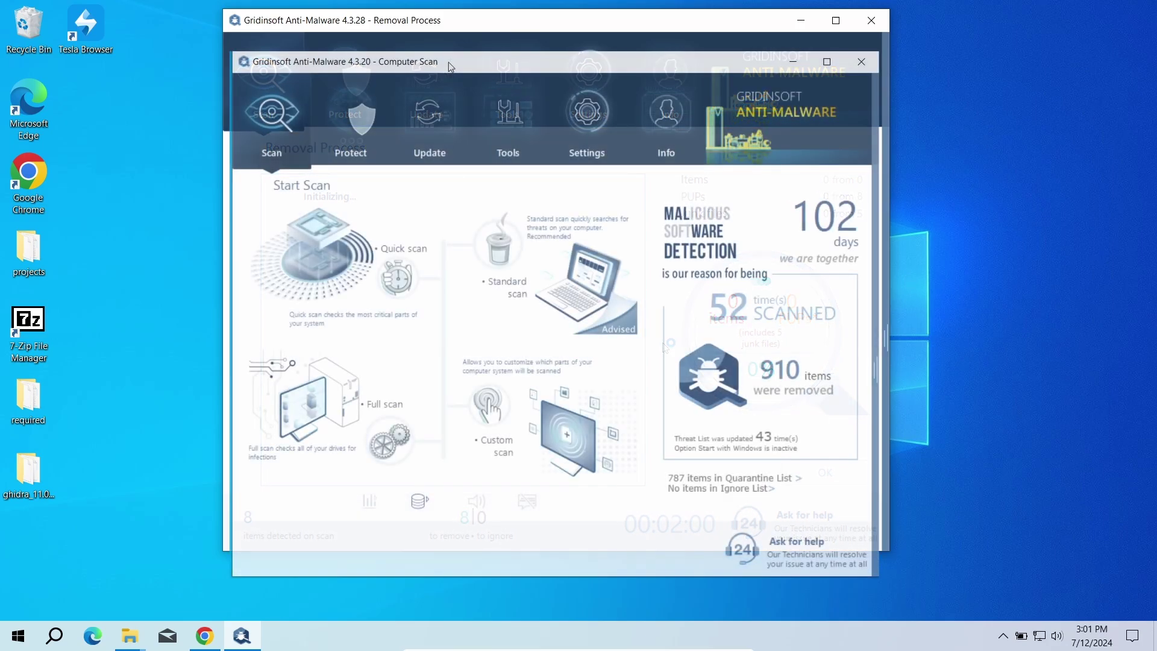
- Reset Internet Explorer, Chrome and Edge settings with Gridinsoft's browser reset tool
left_click(508, 116)
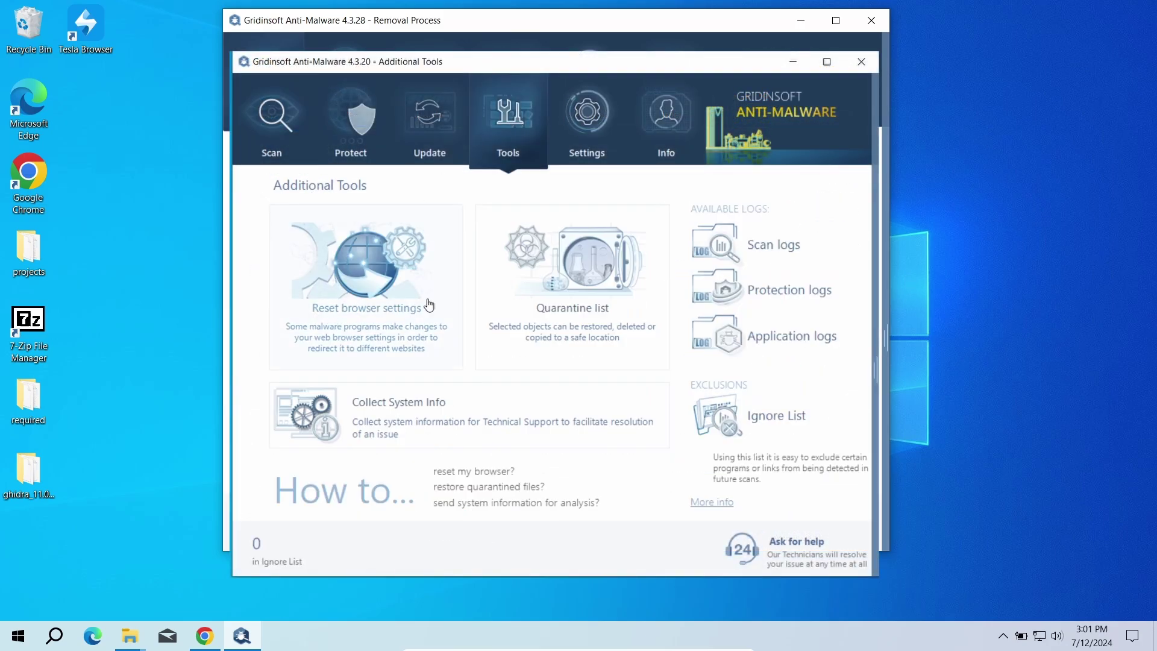
left_click(353, 291)
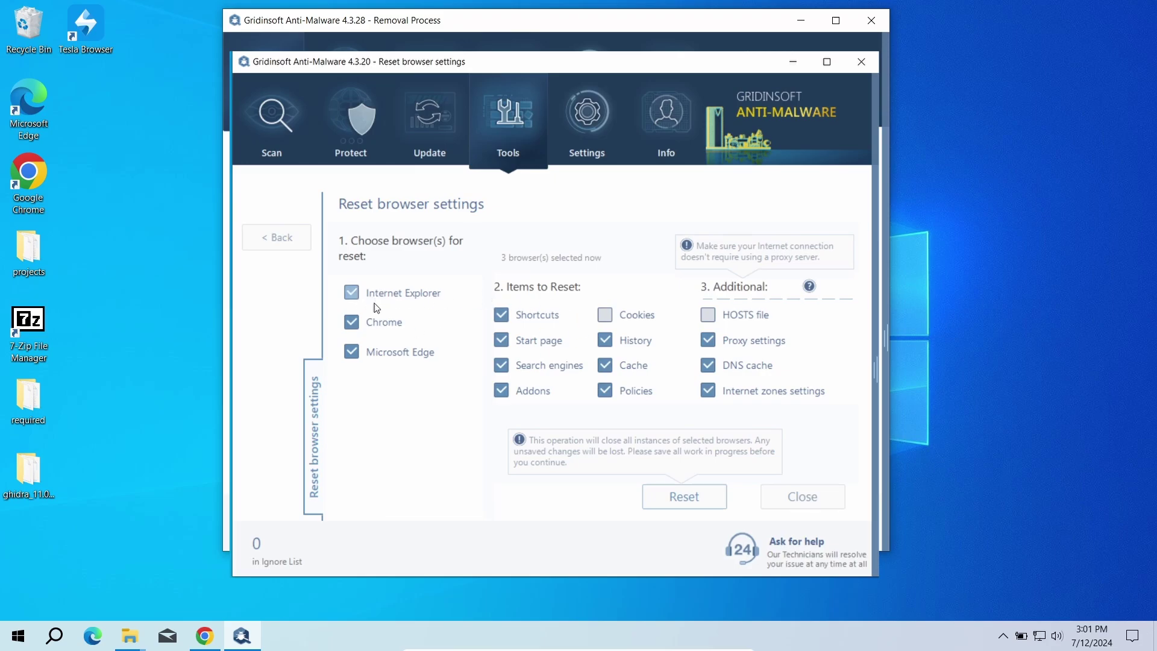
left_click(713, 502)
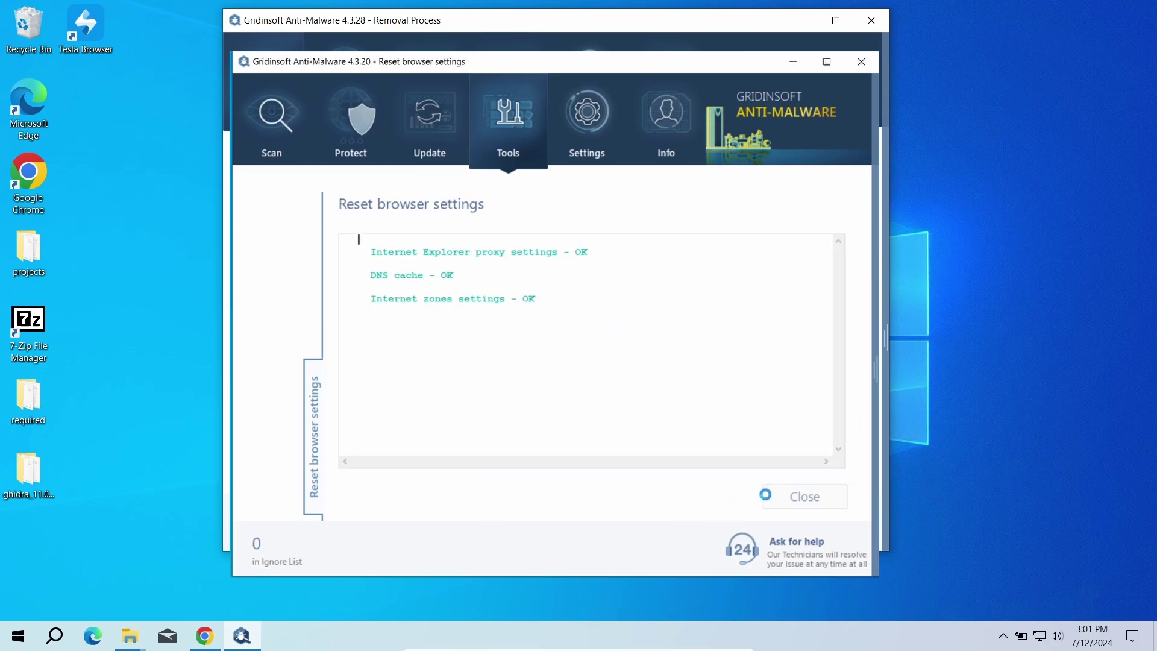
- Close the browser reset results, the clean-system notice and the completed removal report
left_click(810, 490)
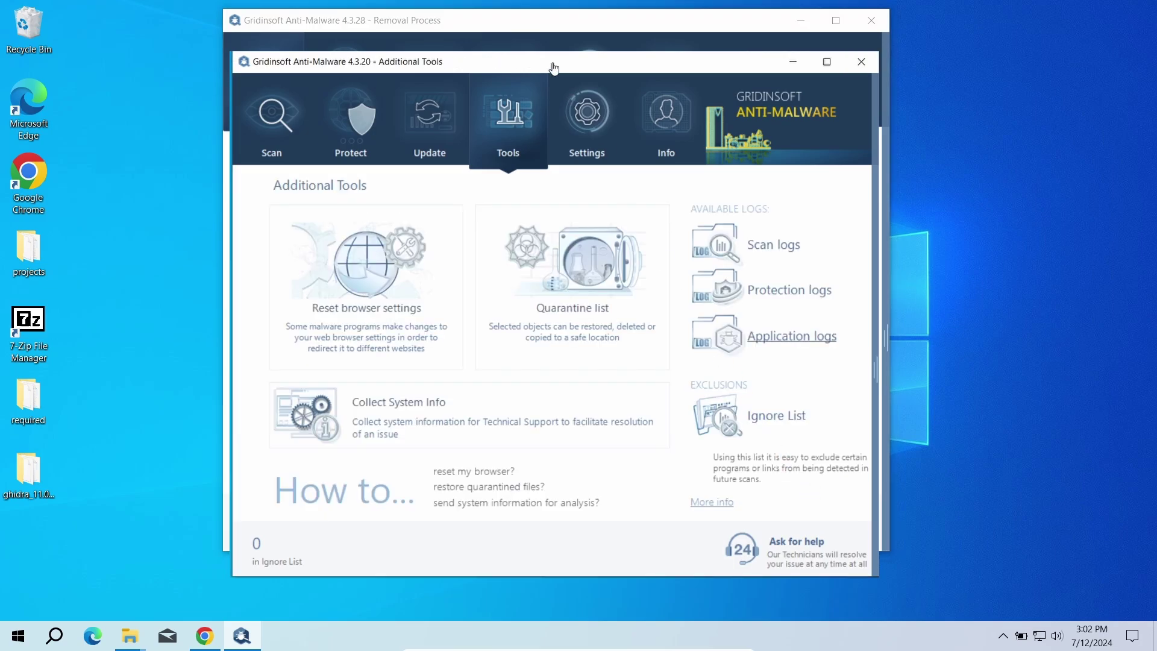
left_click(699, 389)
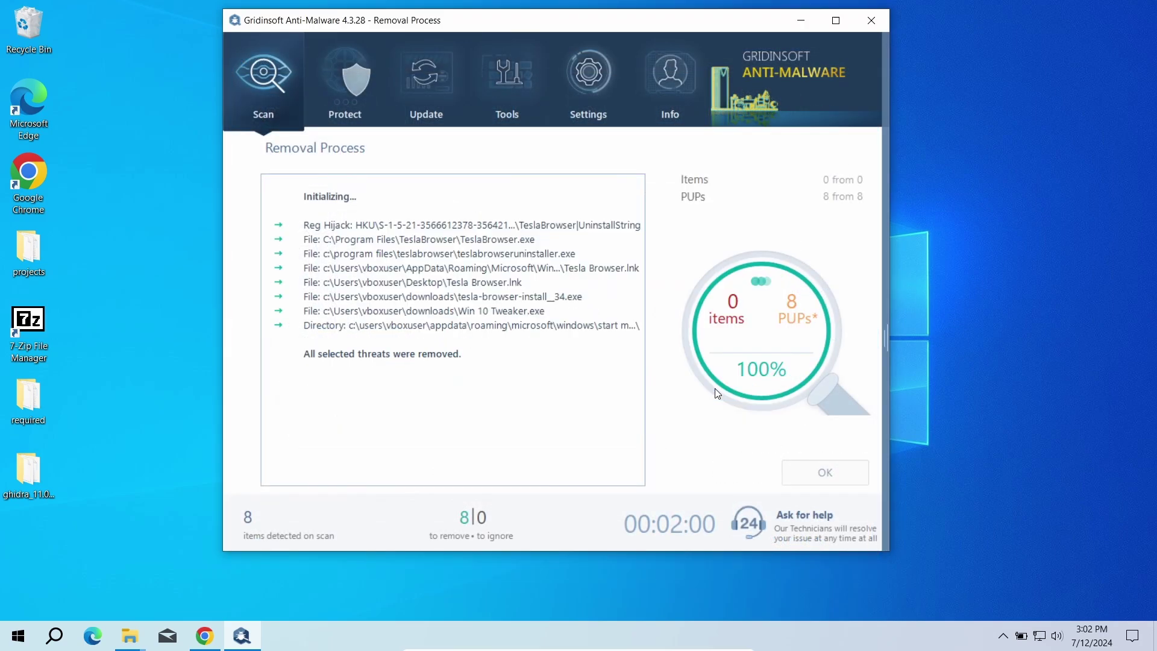
left_click(818, 474)
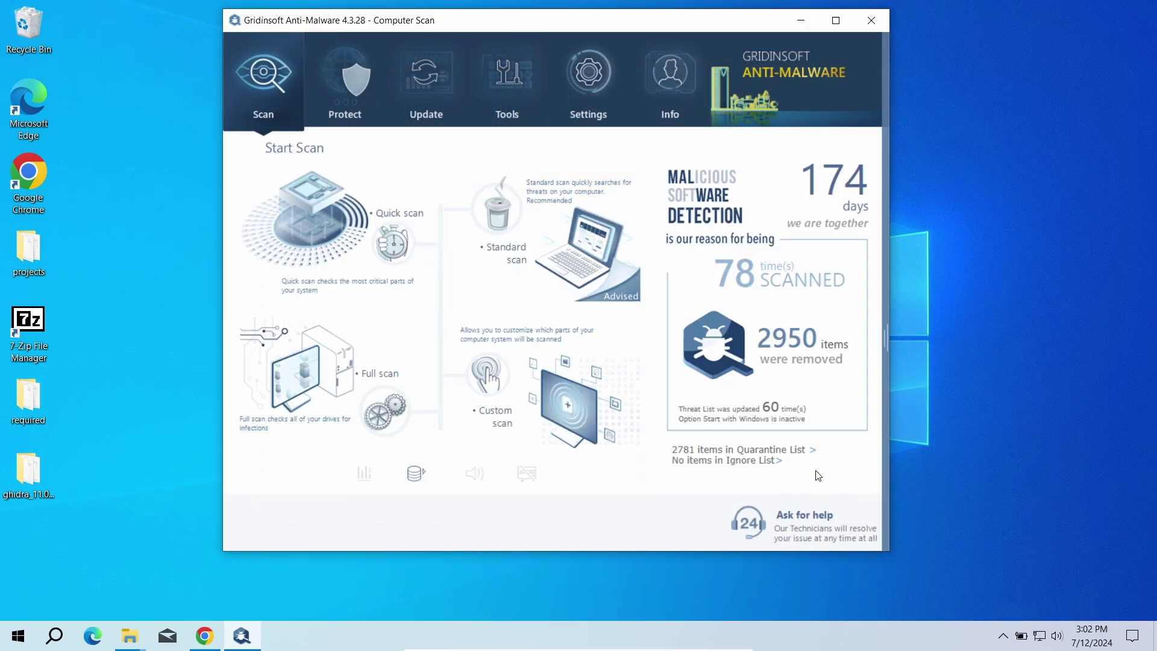